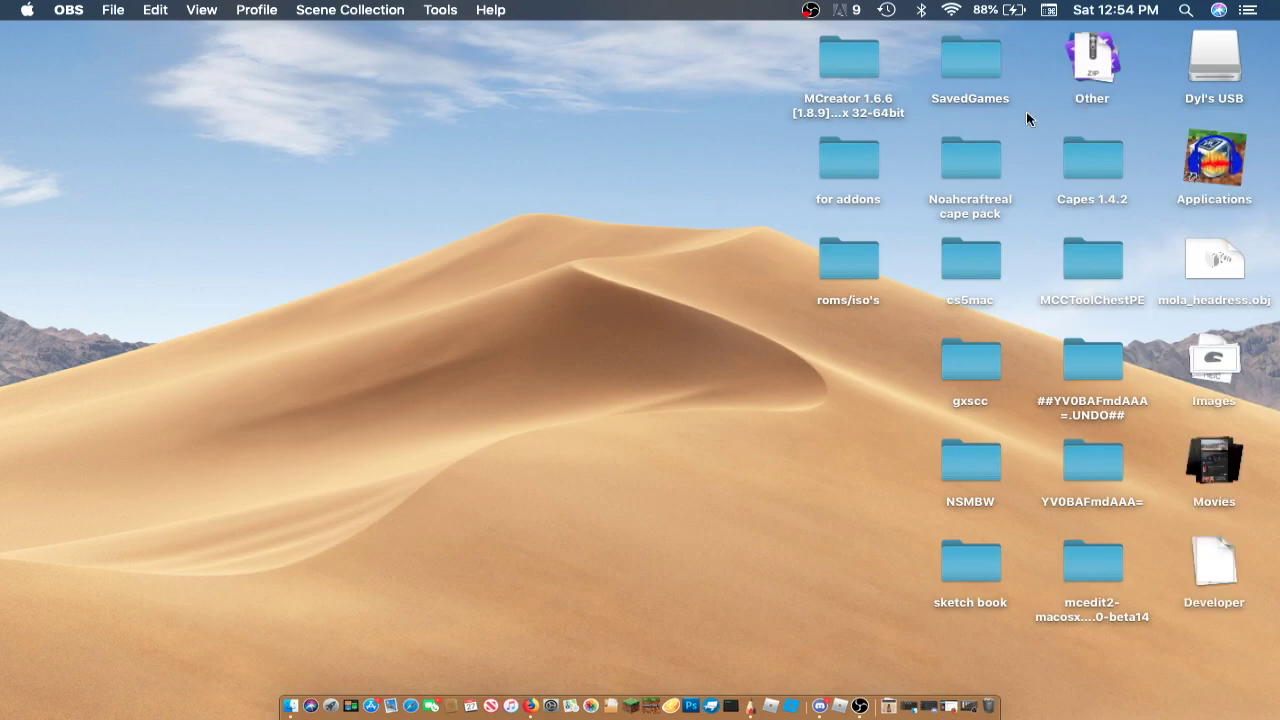
click(1199, 172)
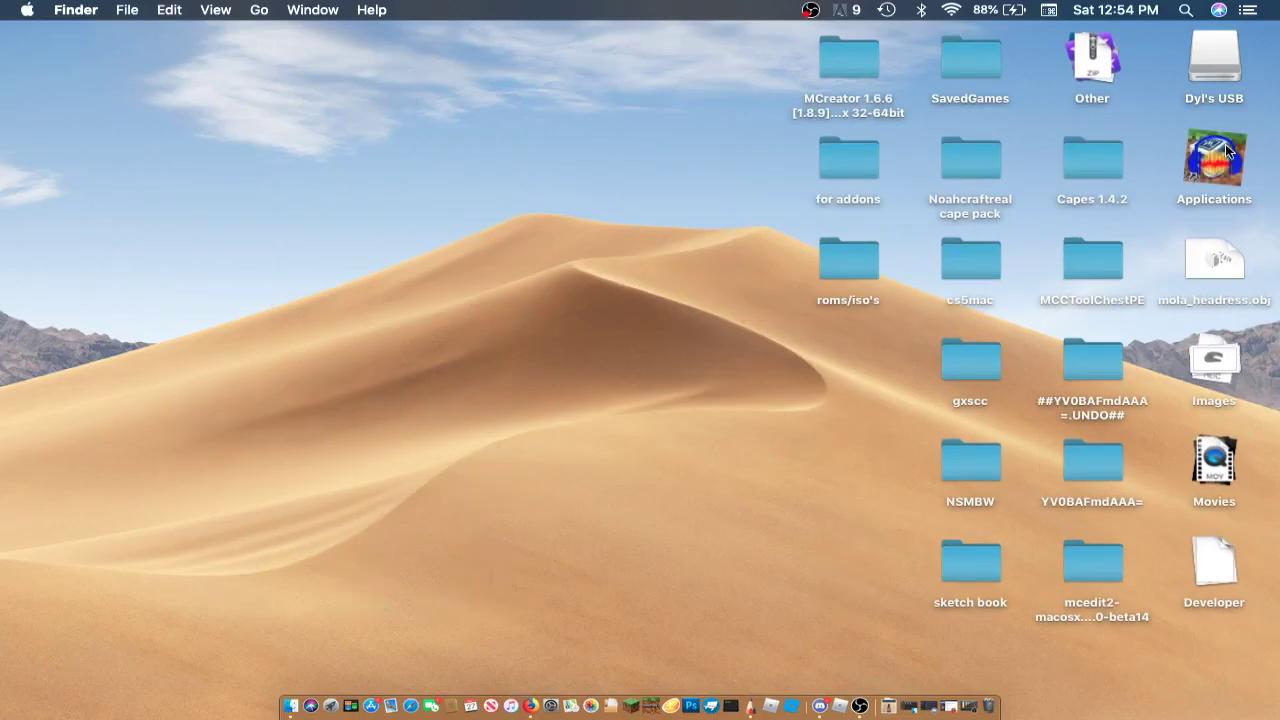
drag(432, 54, 546, 100)
drag(400, 128, 592, 216)
- Switch to Firefox and open the Getting started page of the Minecraft Bedrock Launcher documentation
key(super+Tab)
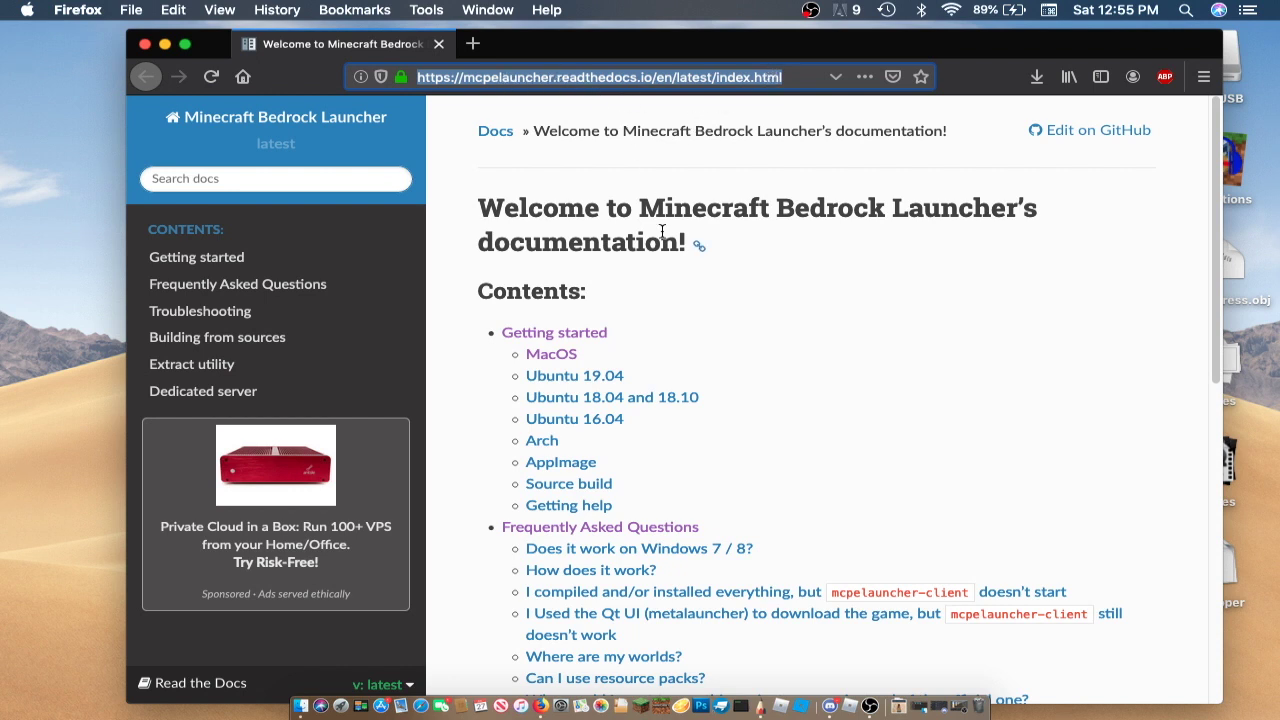
click(725, 147)
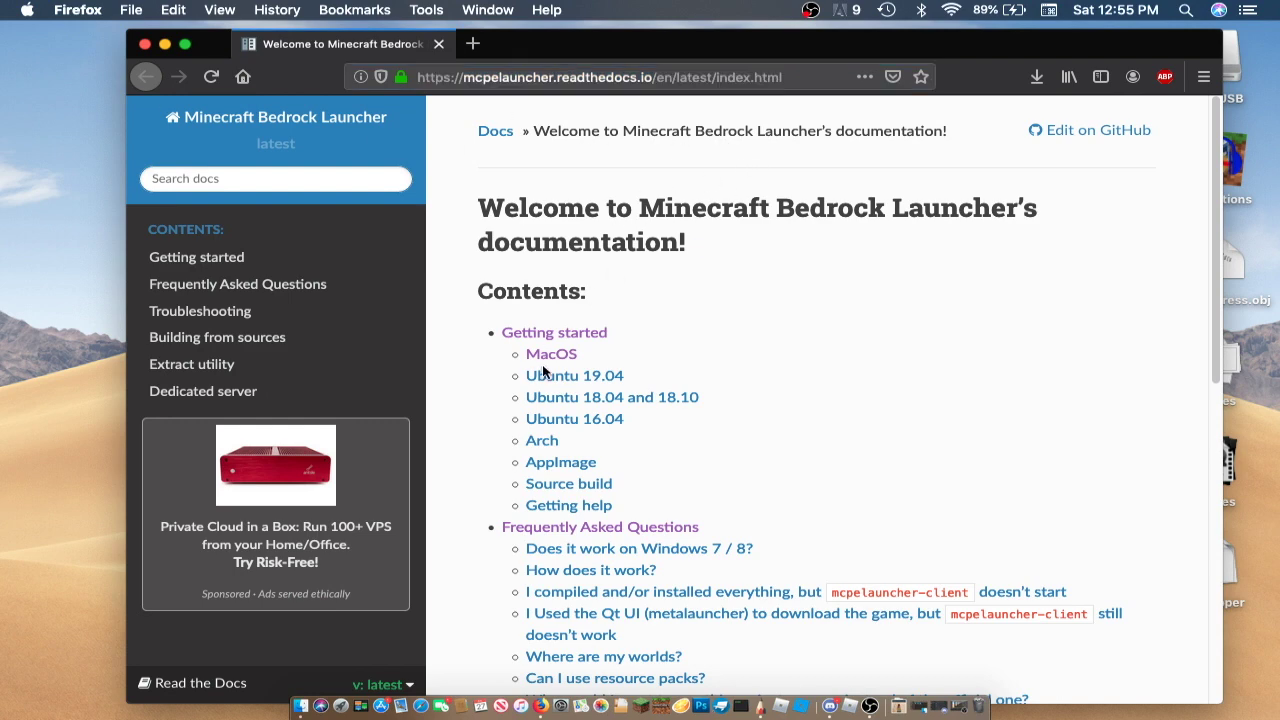
click(596, 333)
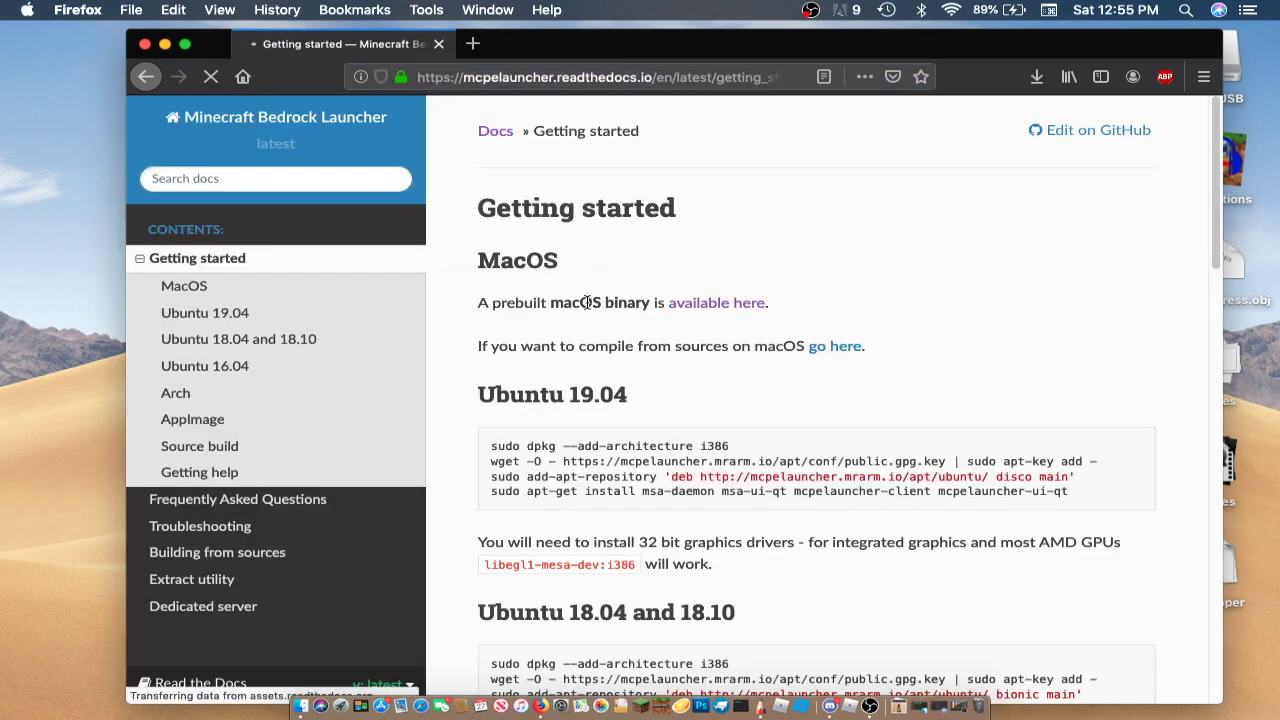
- Request the prebuilt macOS binary, Minecraft Bedrock Launcher.dmg, from the MacOS section and cancel the download
drag(472, 309, 677, 309)
click(680, 305)
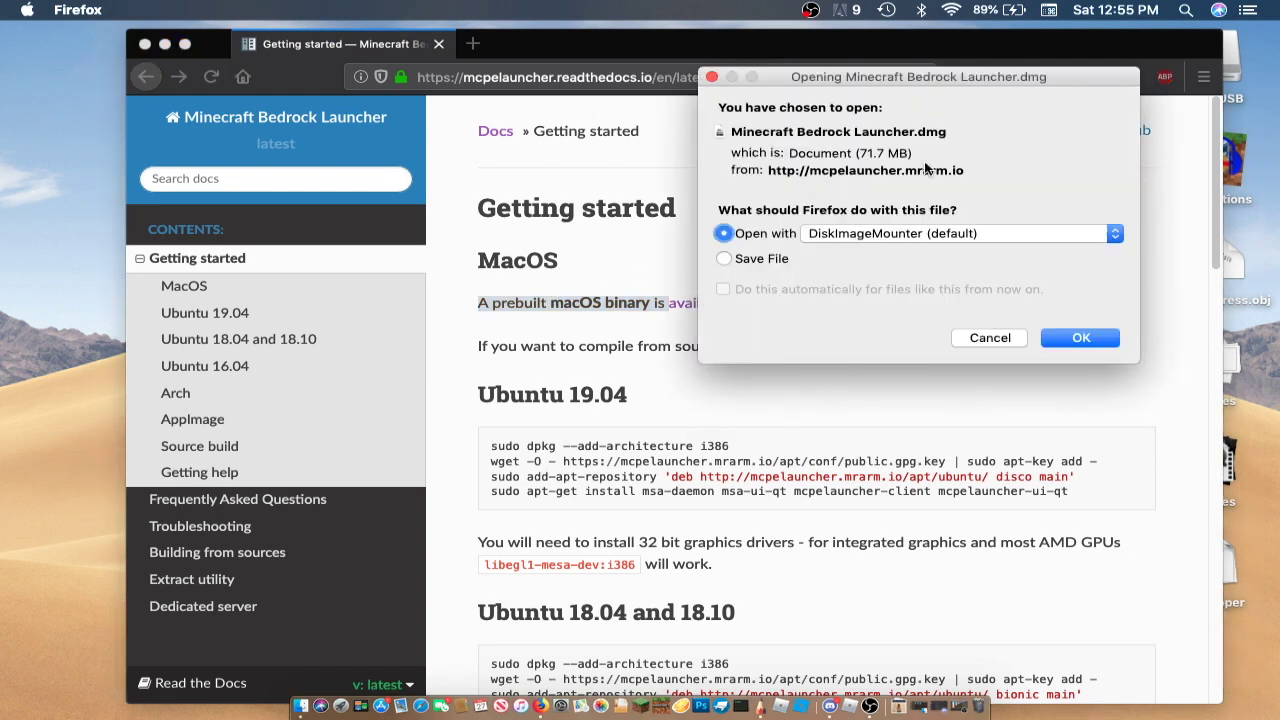
click(980, 338)
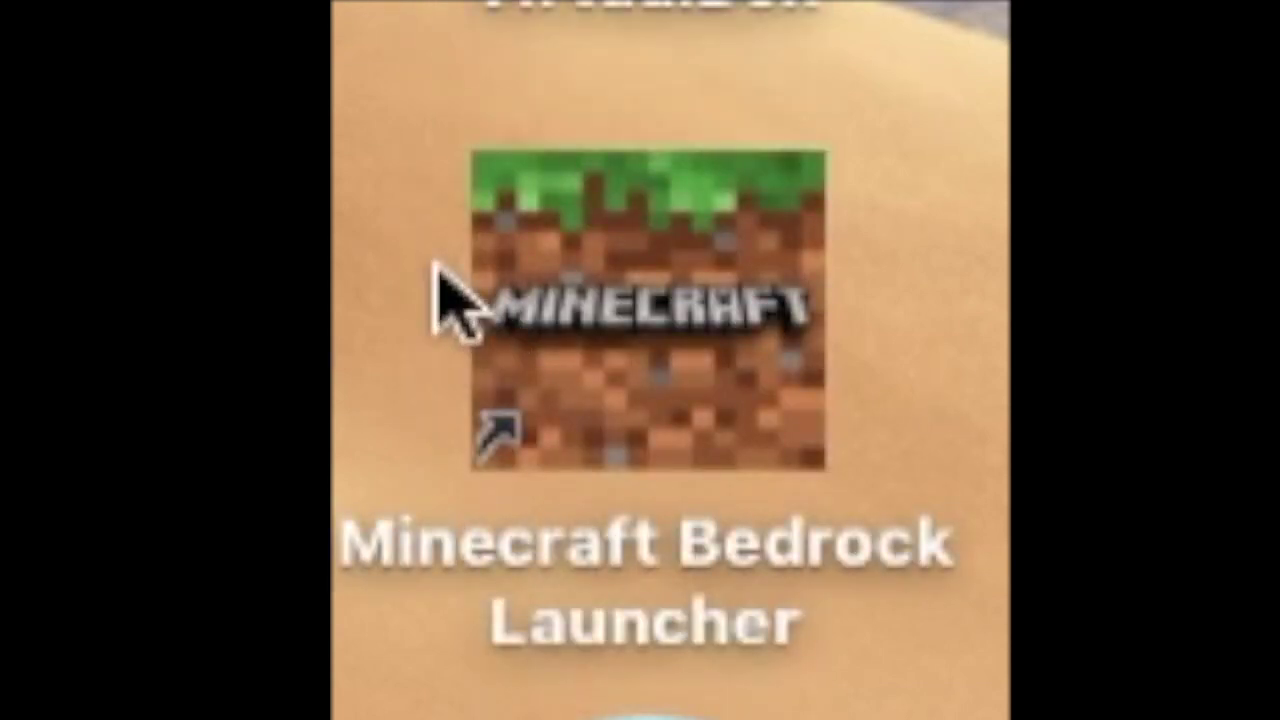
- Launch the Minecraft Bedrock Launcher and check the Google Account entry in its launcher settings
click(642, 470)
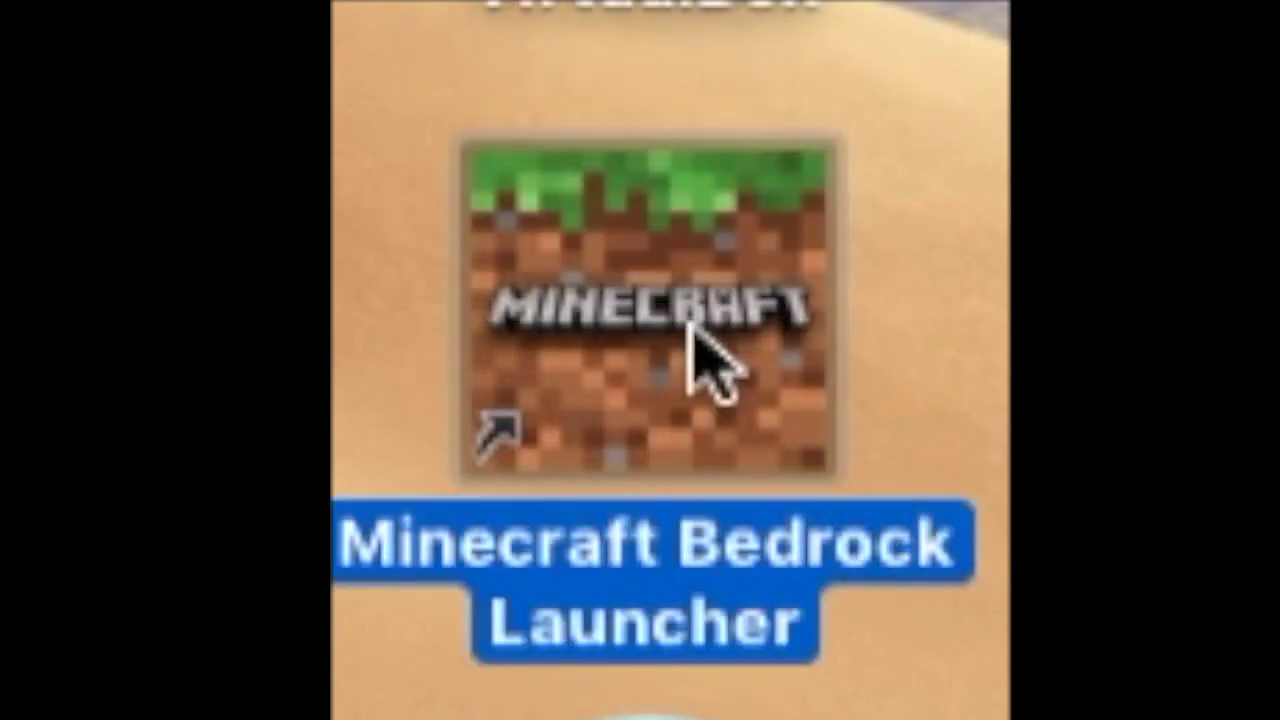
double_click(700, 345)
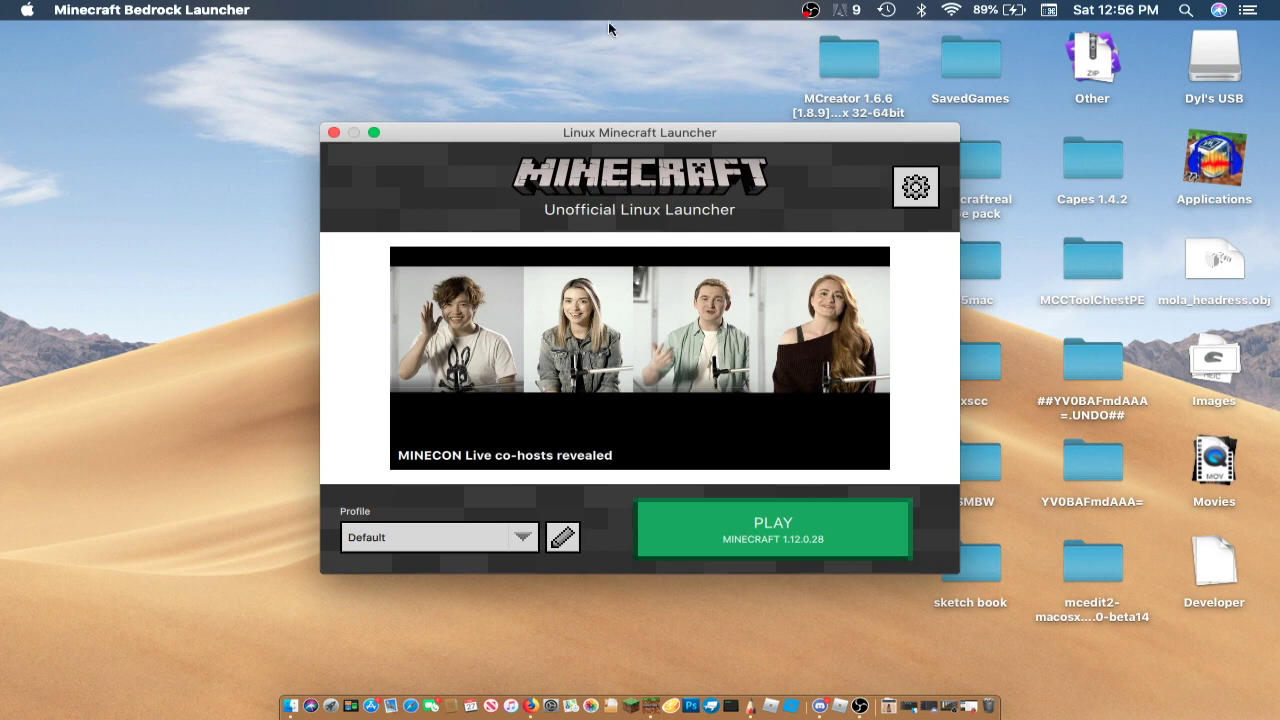
drag(622, 133, 619, 90)
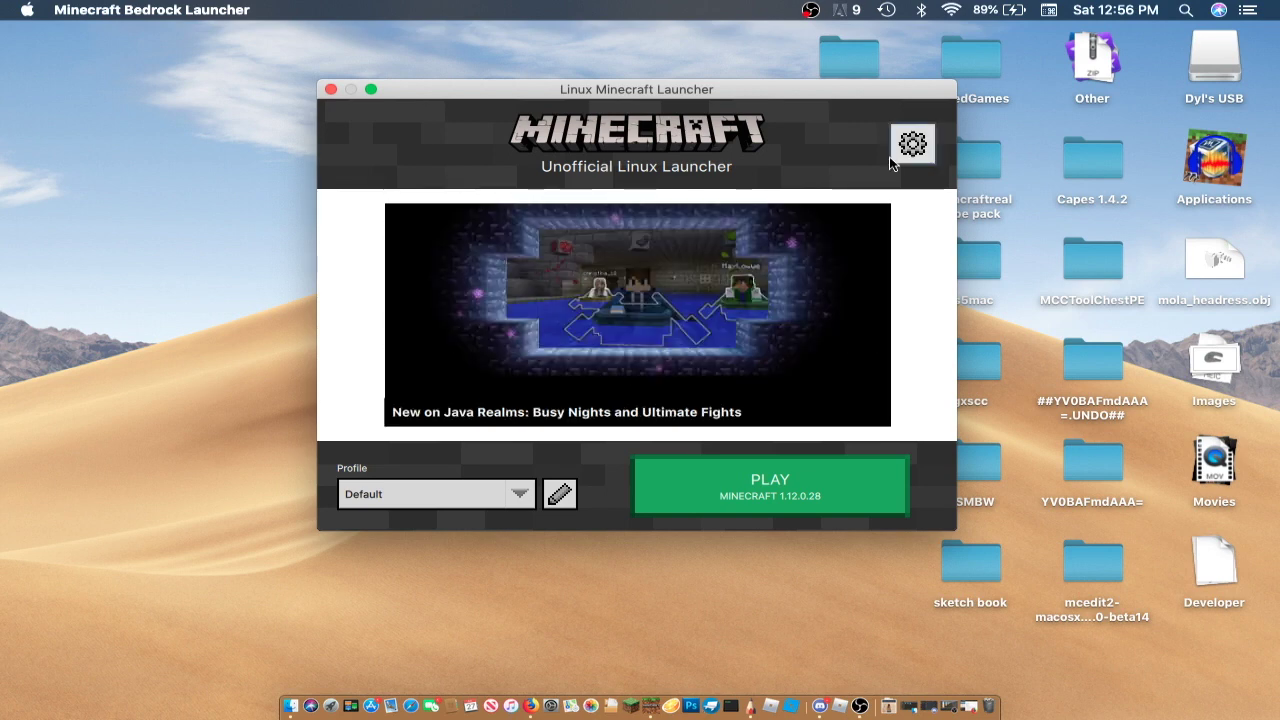
click(906, 148)
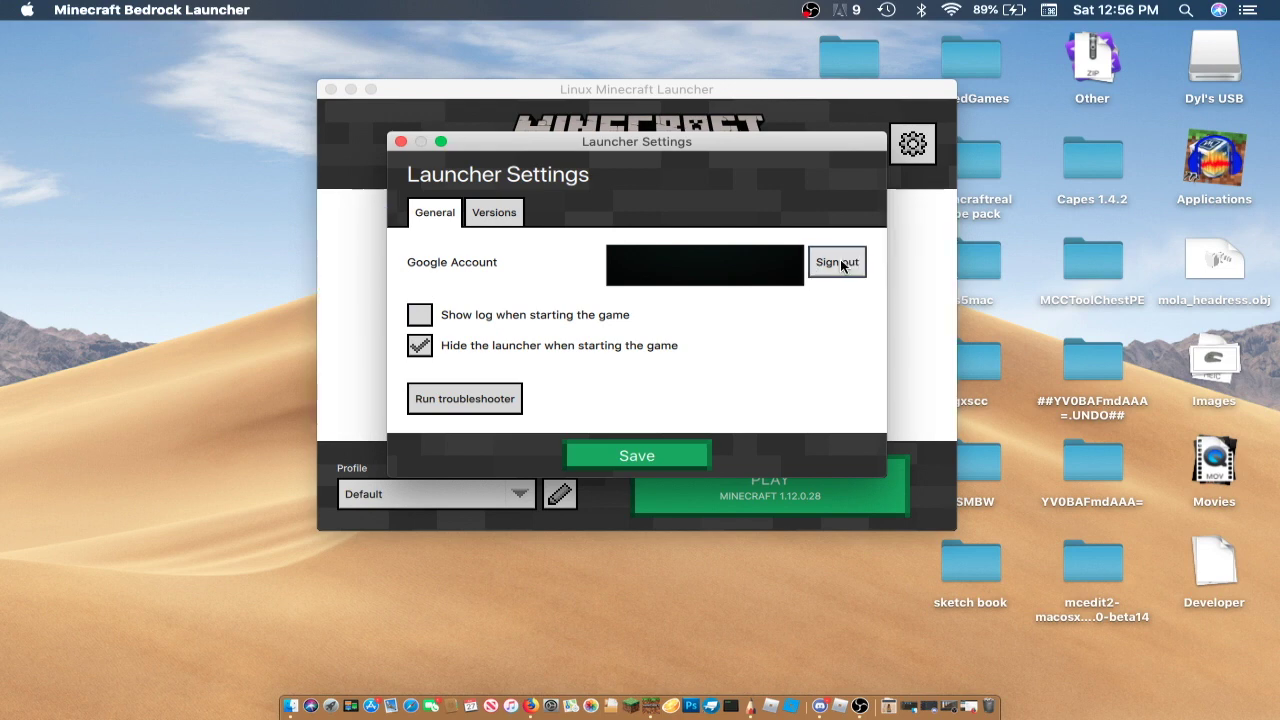
click(400, 141)
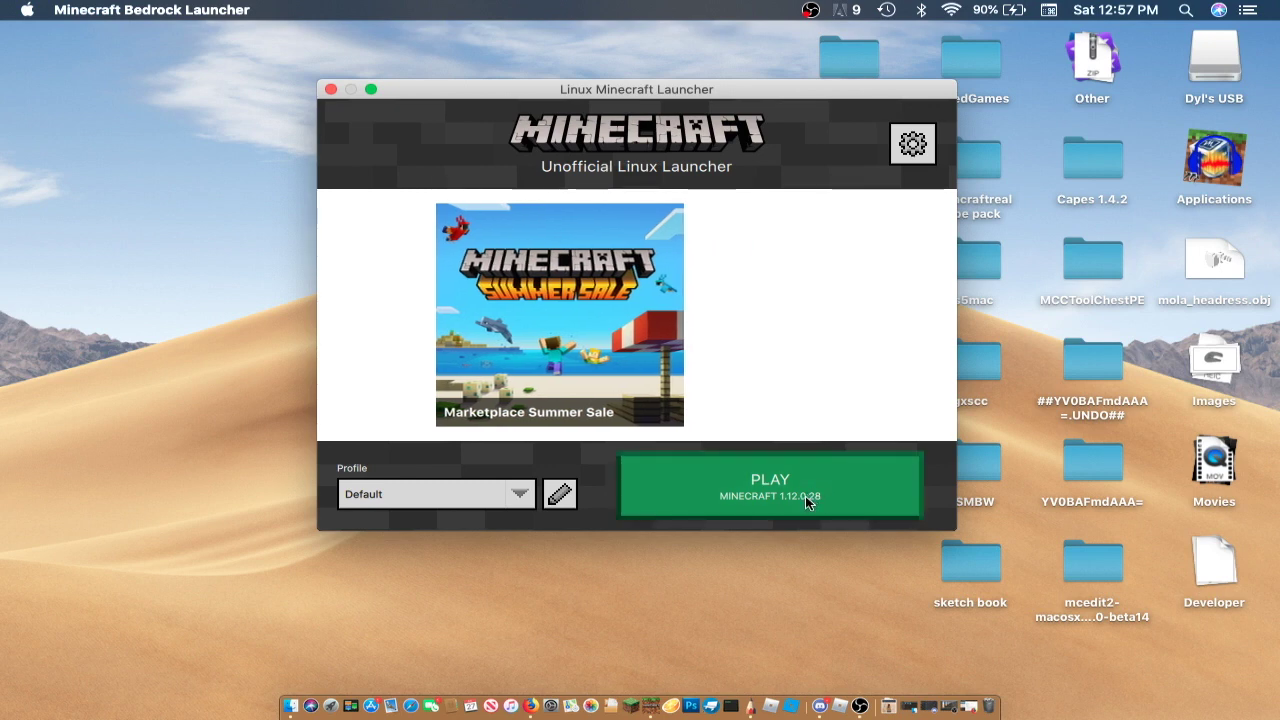
- Save the Default profile with Latest version (Google Play) and start Minecraft 1.12.0.28
click(514, 488)
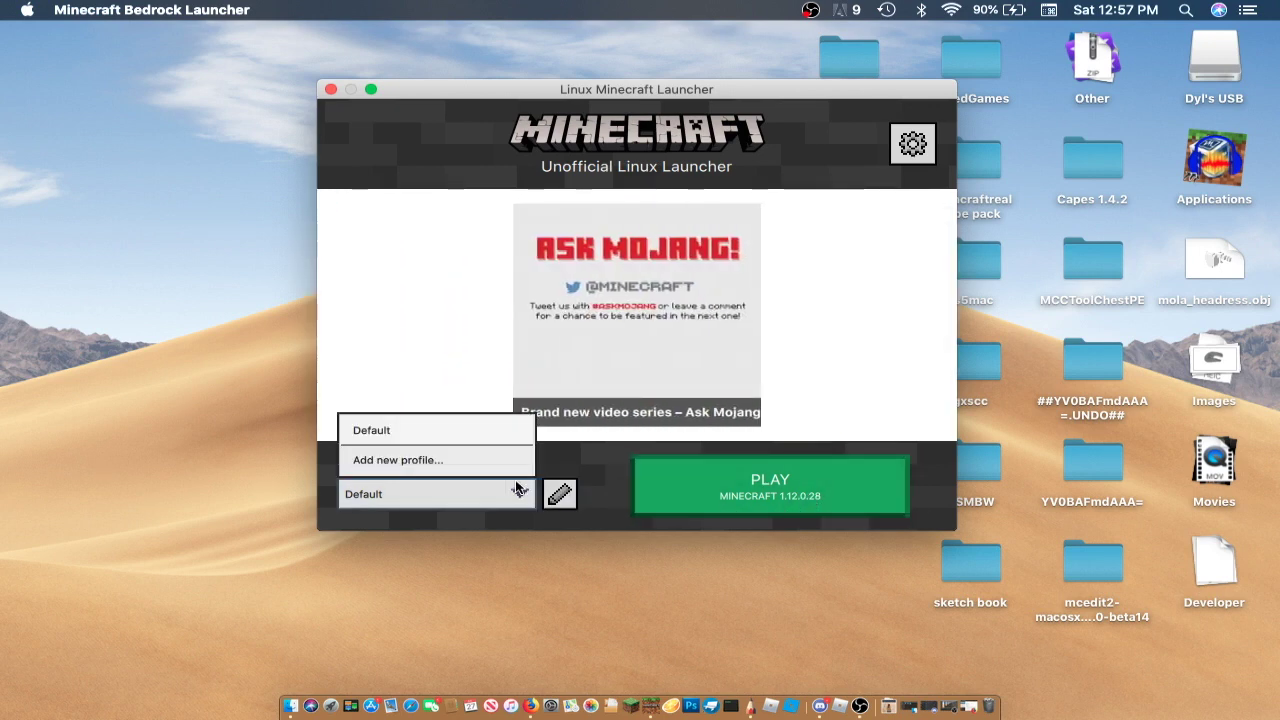
click(477, 143)
click(556, 495)
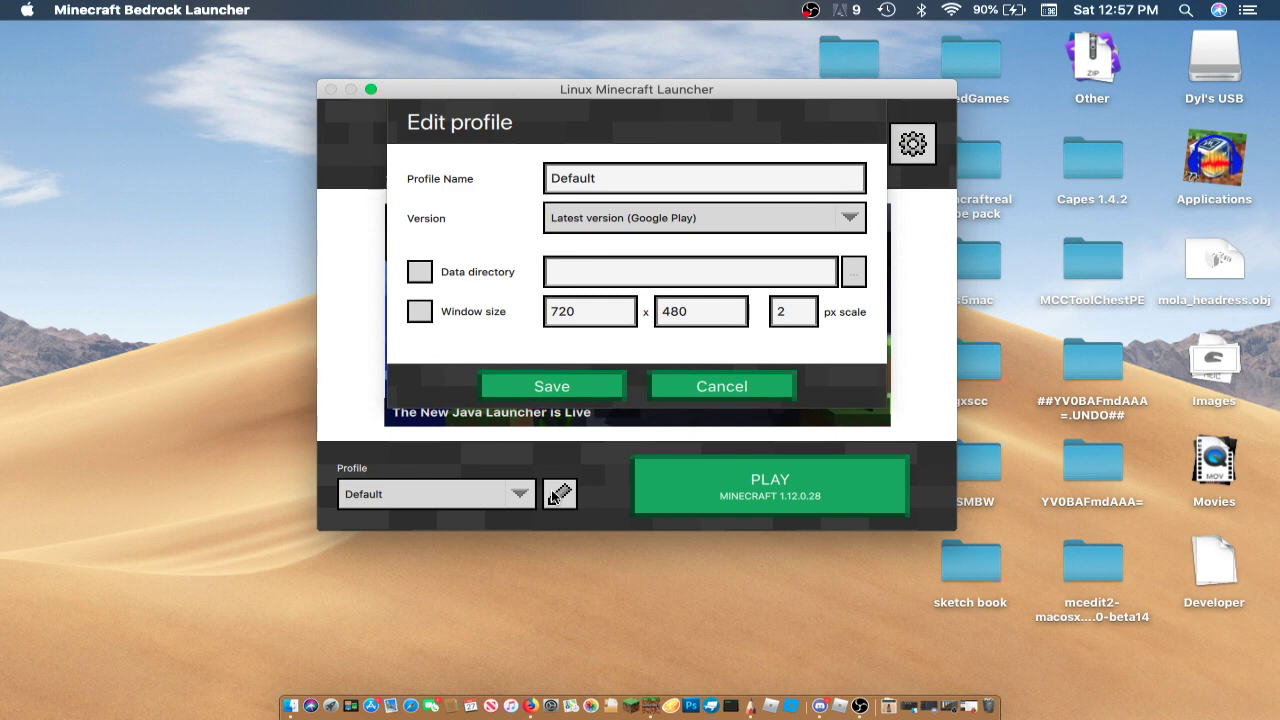
click(554, 388)
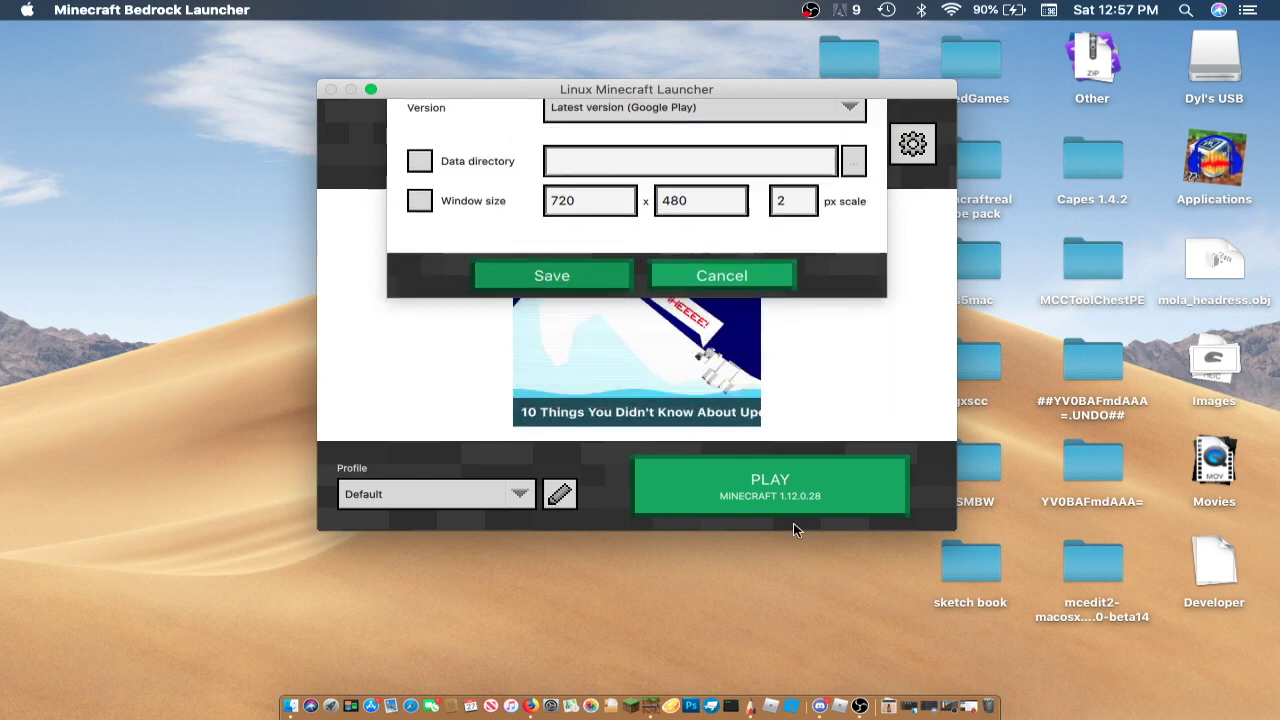
click(773, 488)
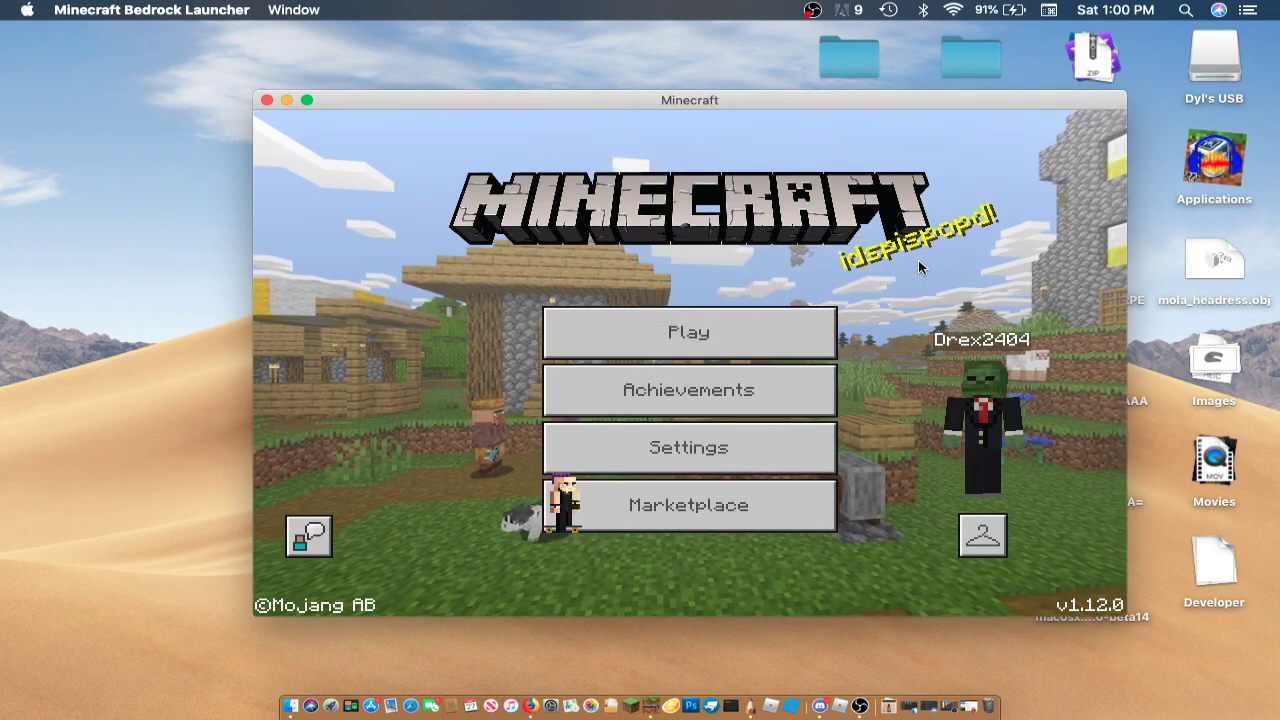
- Change the character's skin to the green-faced default one with the blue and orange checked shirt, checking its back in the preview
click(983, 535)
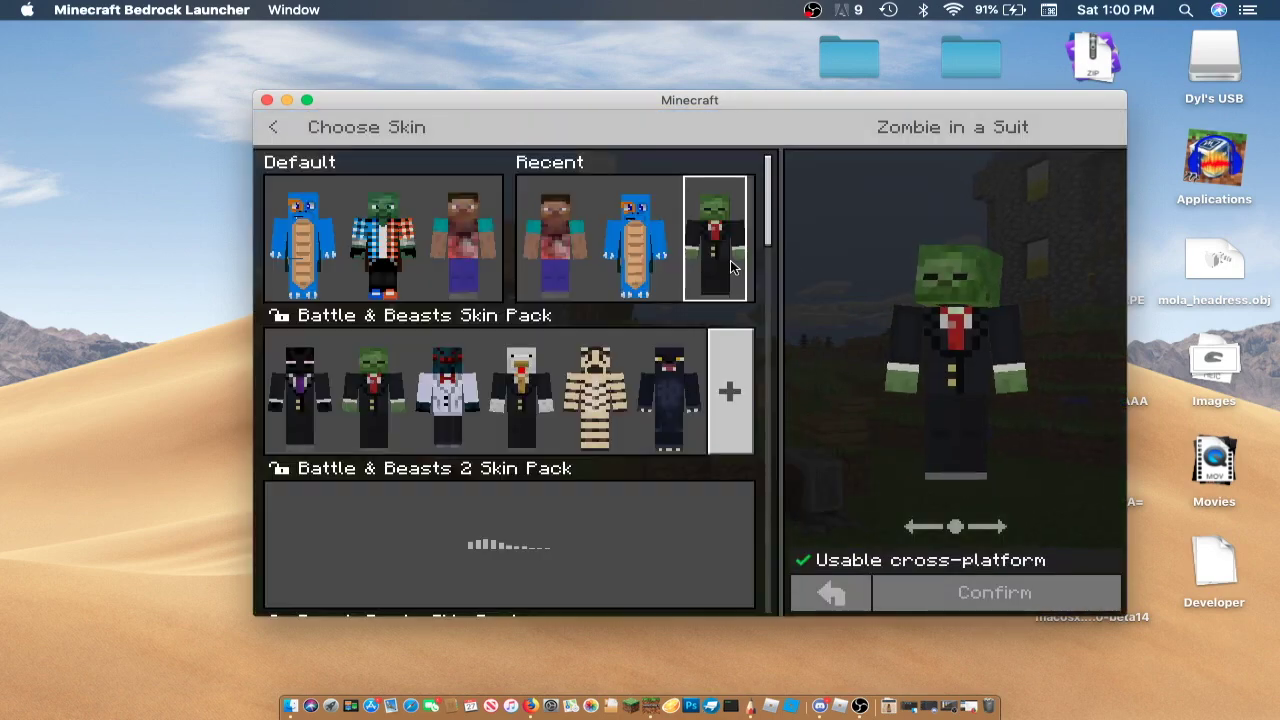
click(385, 243)
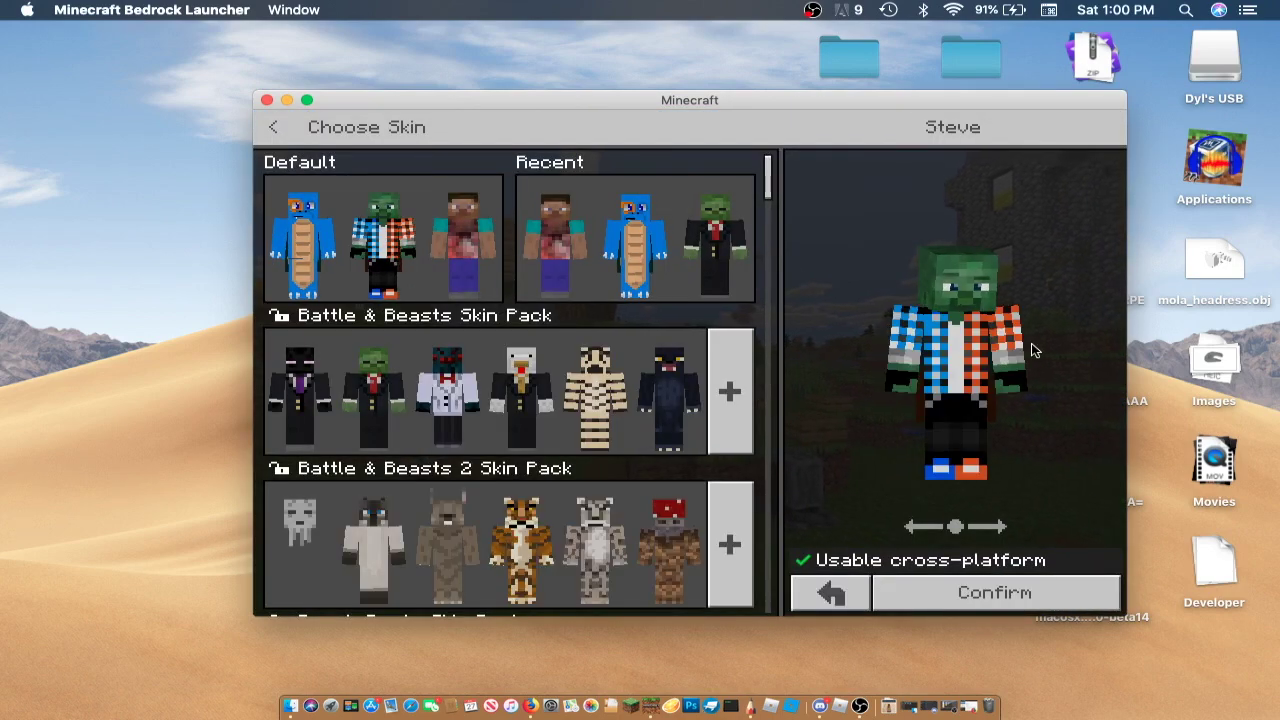
drag(905, 357, 955, 357)
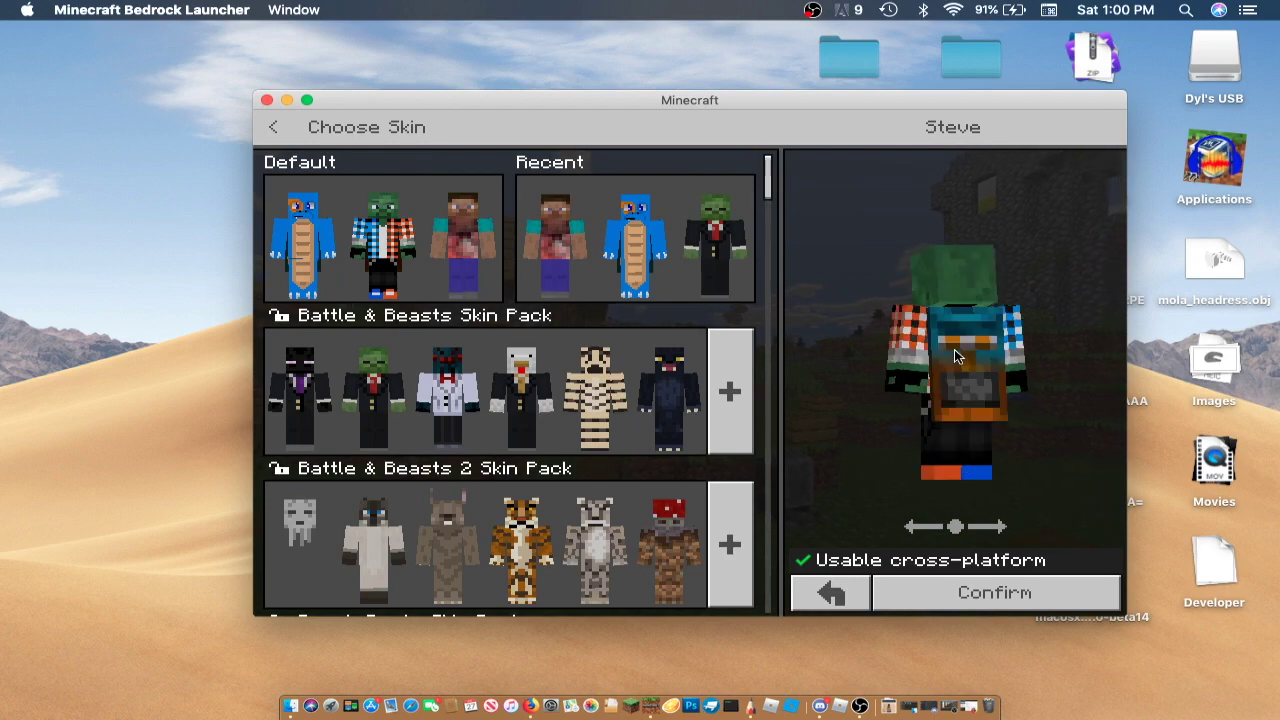
click(921, 592)
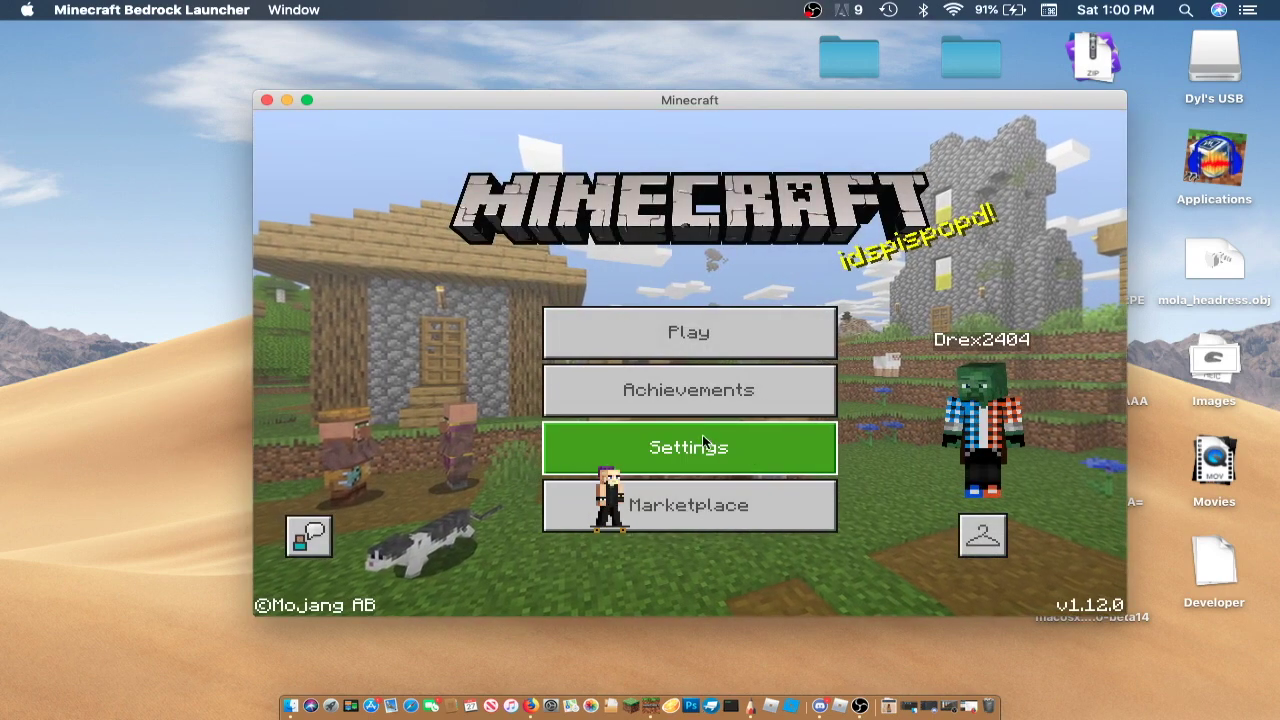
- Activate the resource pack THE ULTIMATE D-REX'S T.P in the Global Resources settings and return to the main menu
click(670, 455)
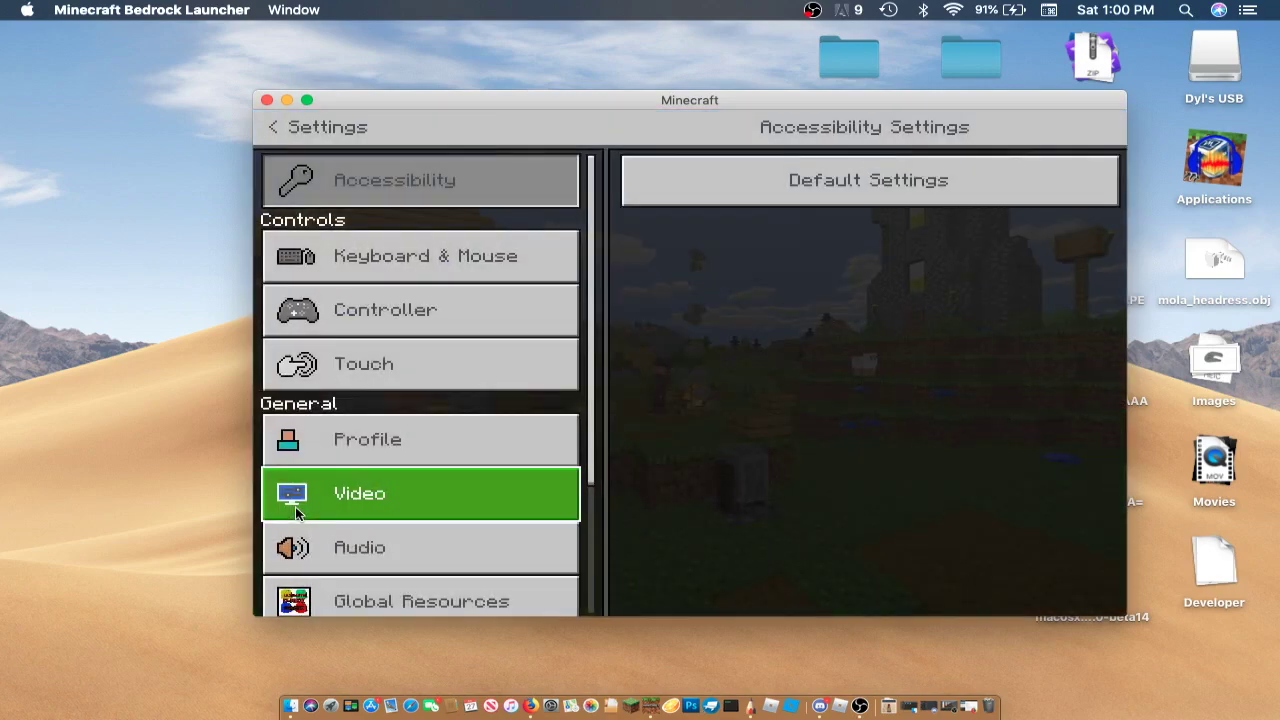
click(422, 600)
click(886, 312)
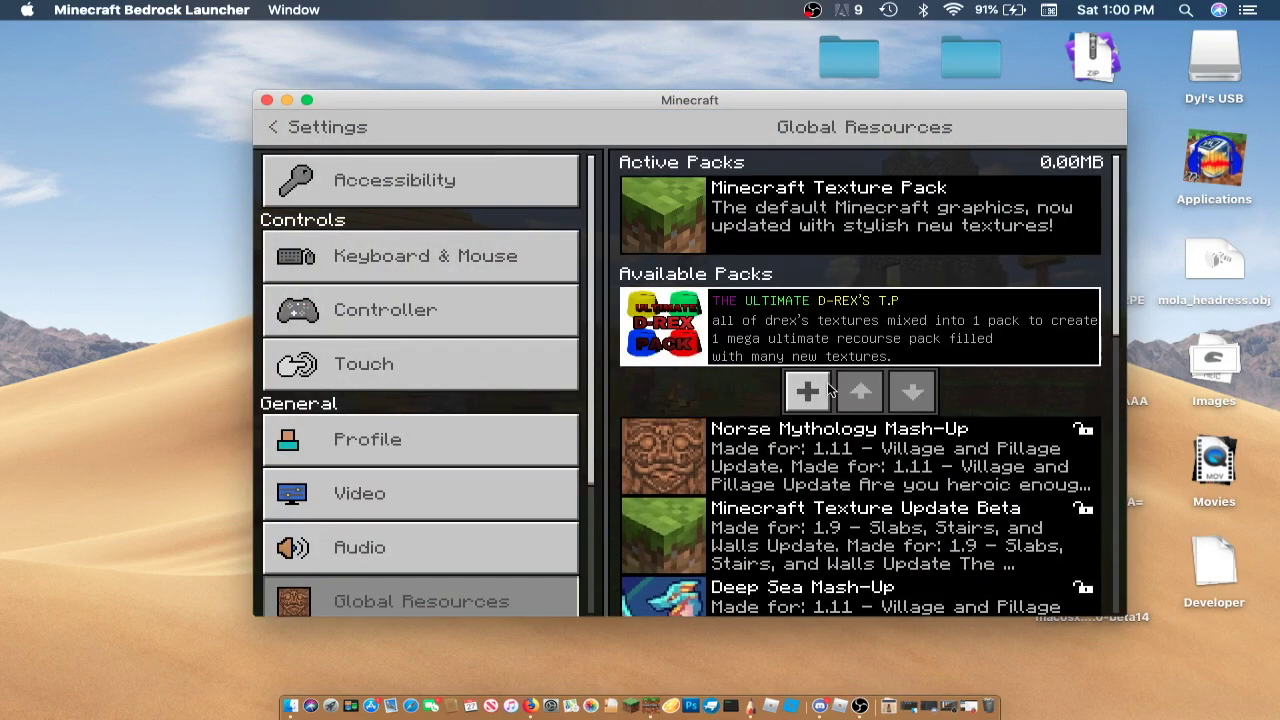
click(809, 388)
click(276, 128)
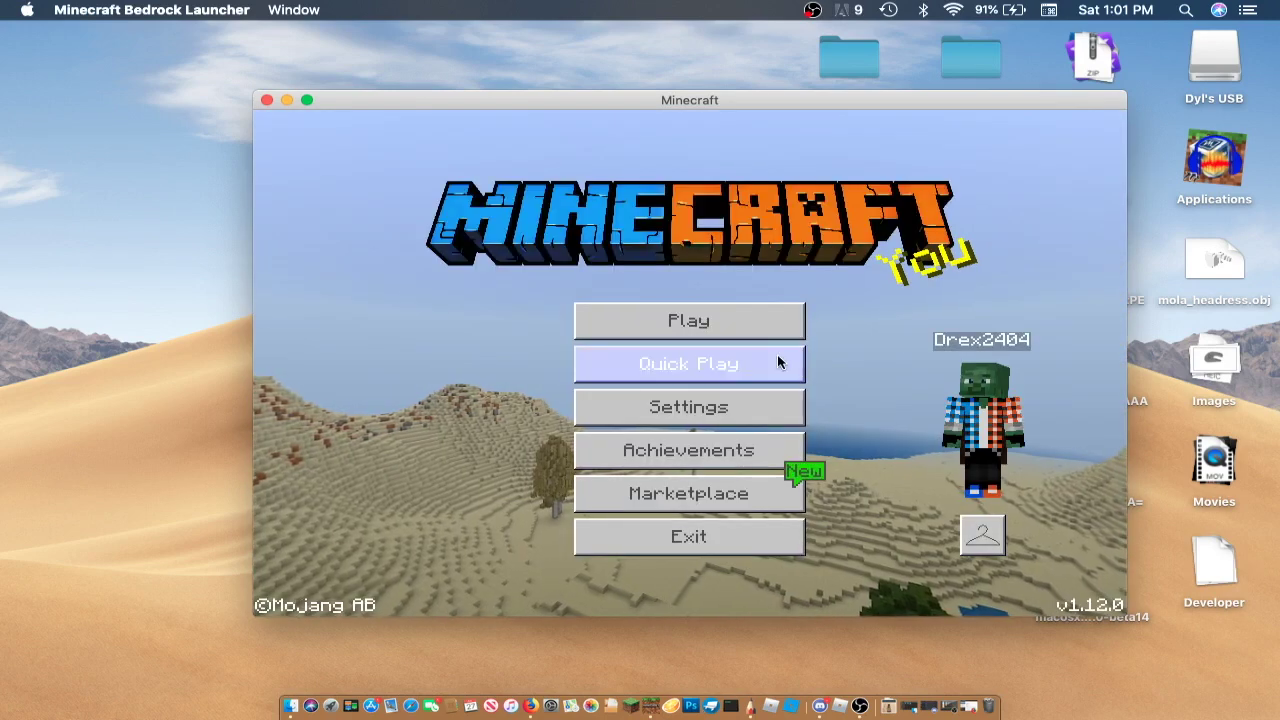
- Examine the joinable realms and friends and the featured servers in the Play screen, and return to the main menu
click(759, 330)
click(667, 174)
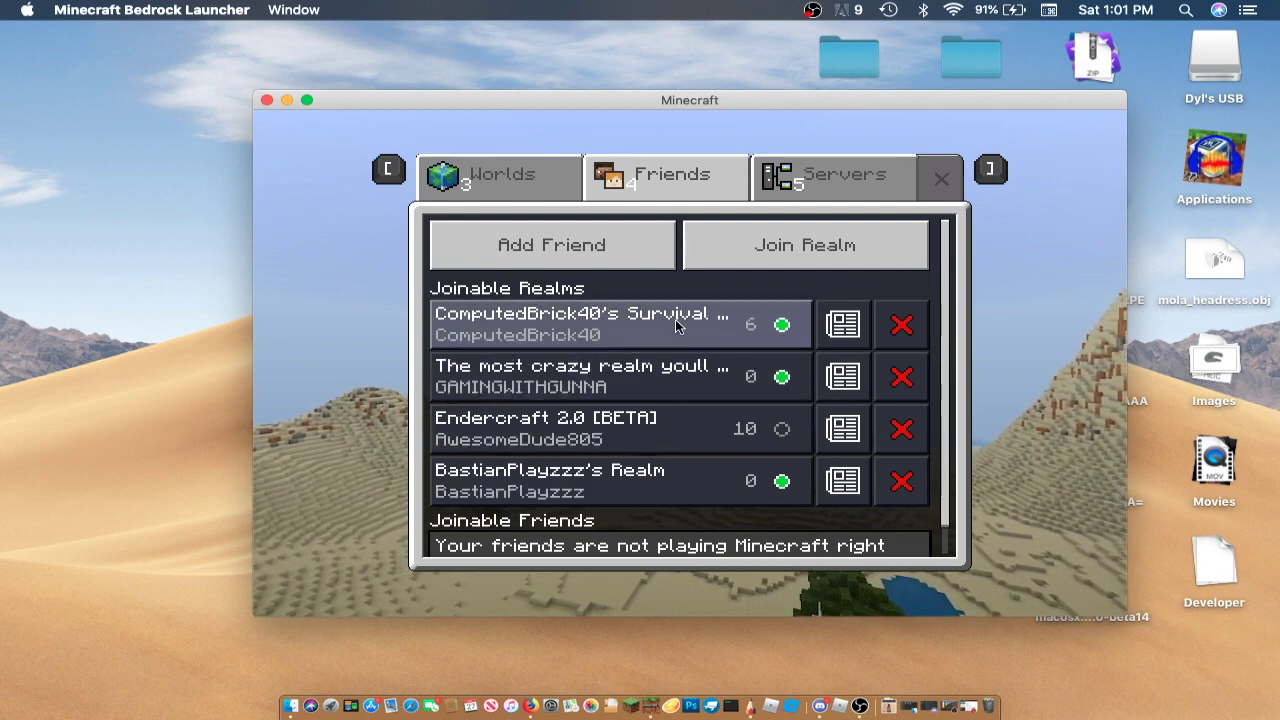
click(830, 175)
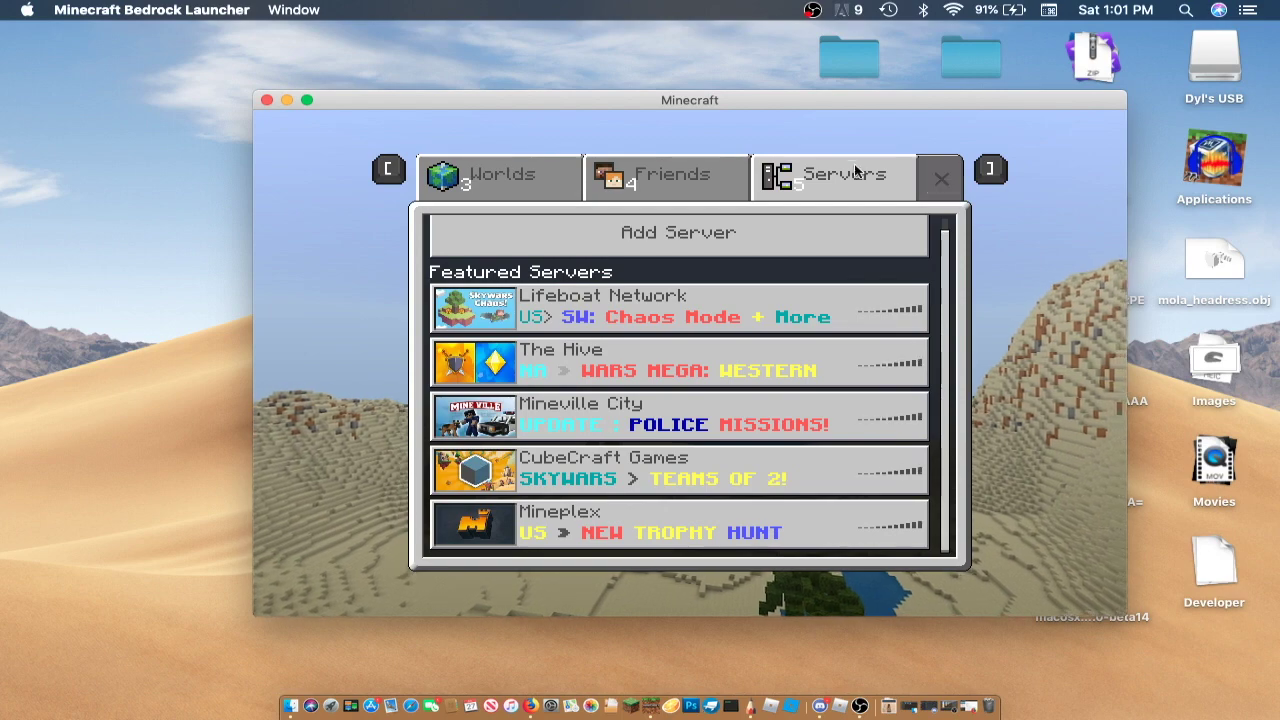
click(941, 179)
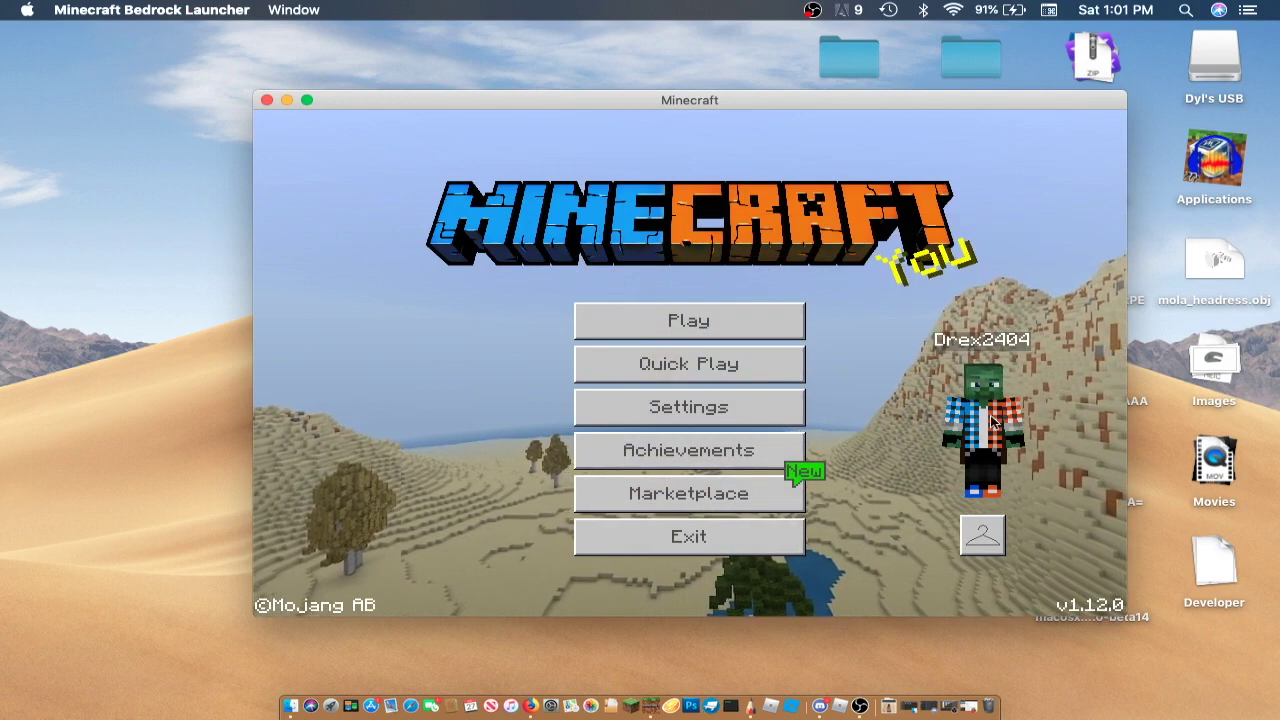